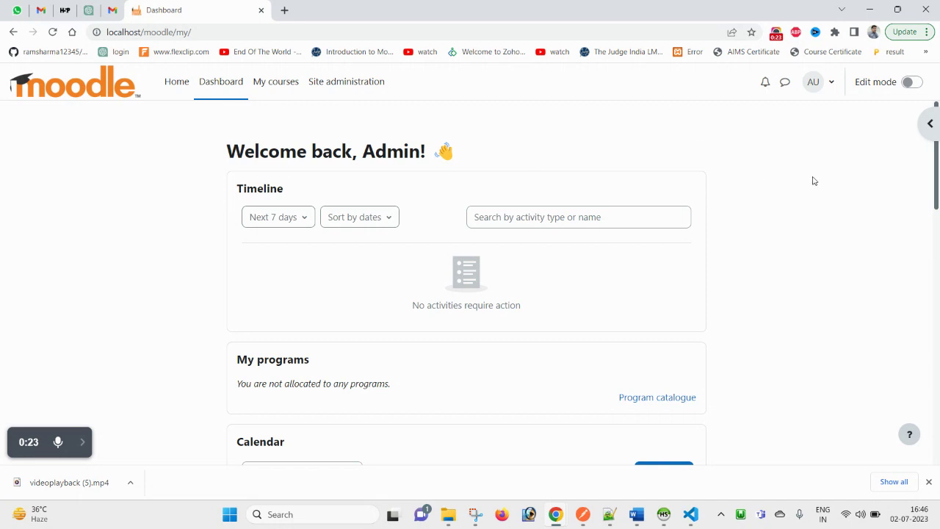
Open the Debugging settings from the Development section of Site administration.
click(354, 94)
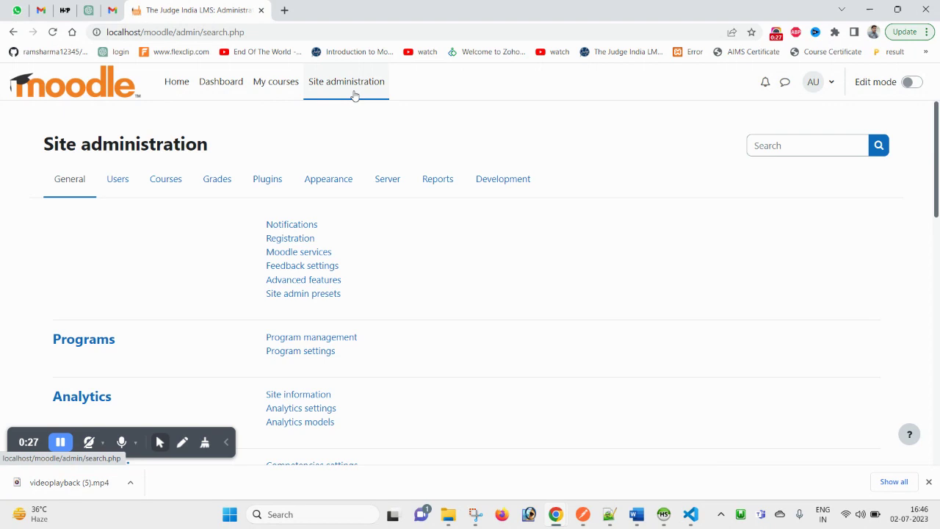
scroll(478, 327, down, 1)
scroll(478, 327, up, 1)
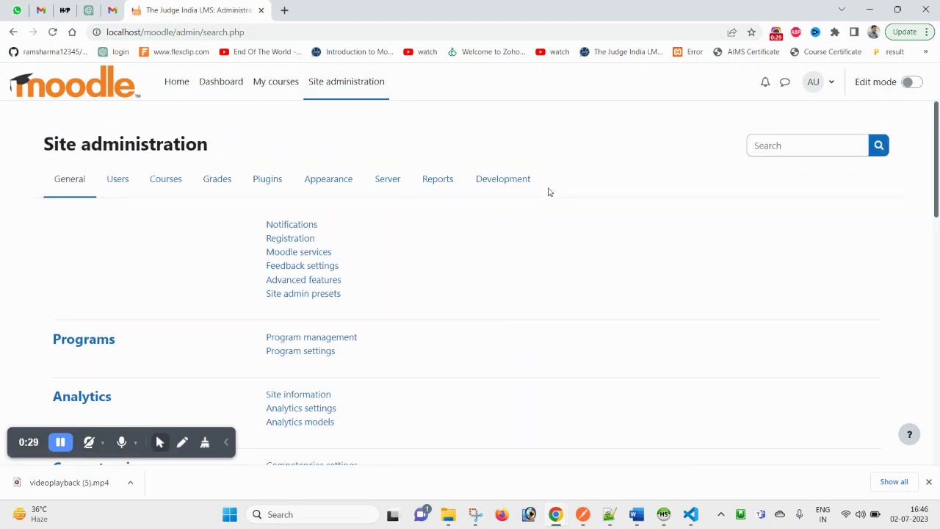
drag(533, 183, 476, 188)
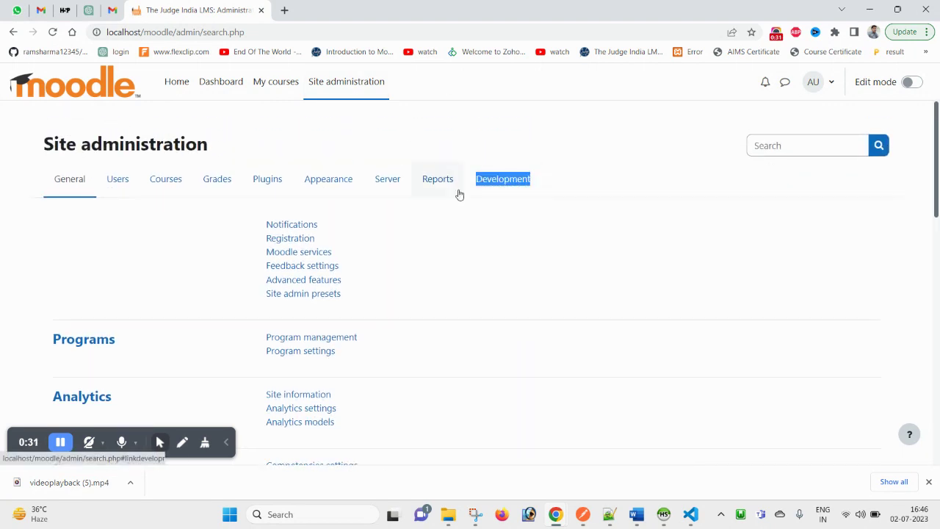
click(558, 185)
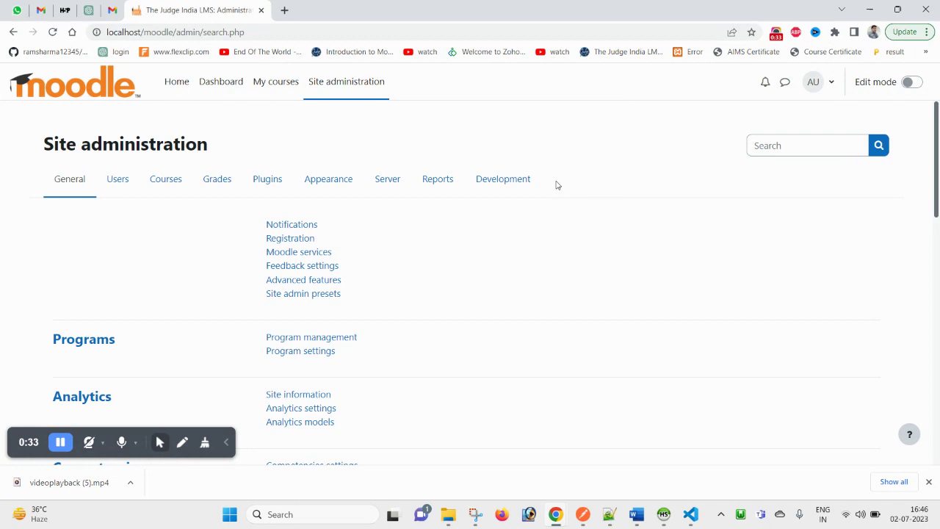
click(513, 183)
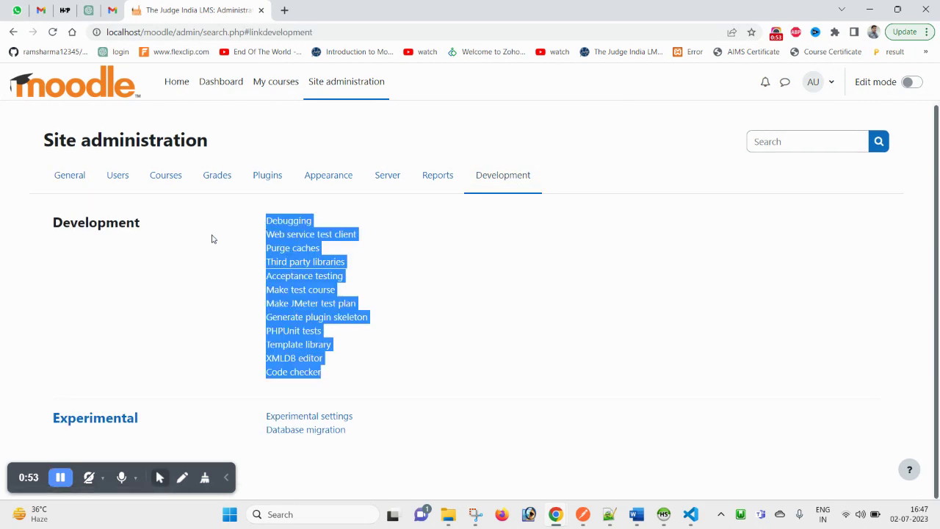
click(212, 239)
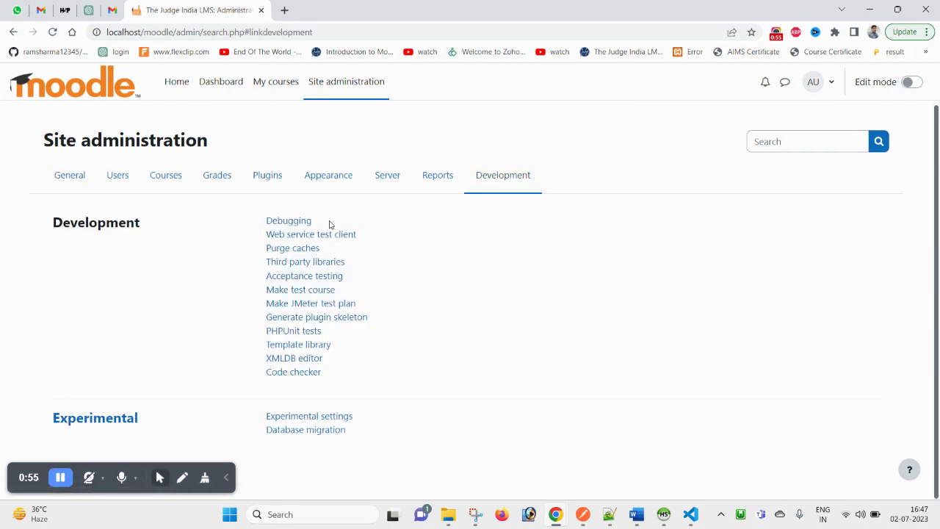
drag(328, 222, 272, 222)
click(260, 224)
click(288, 222)
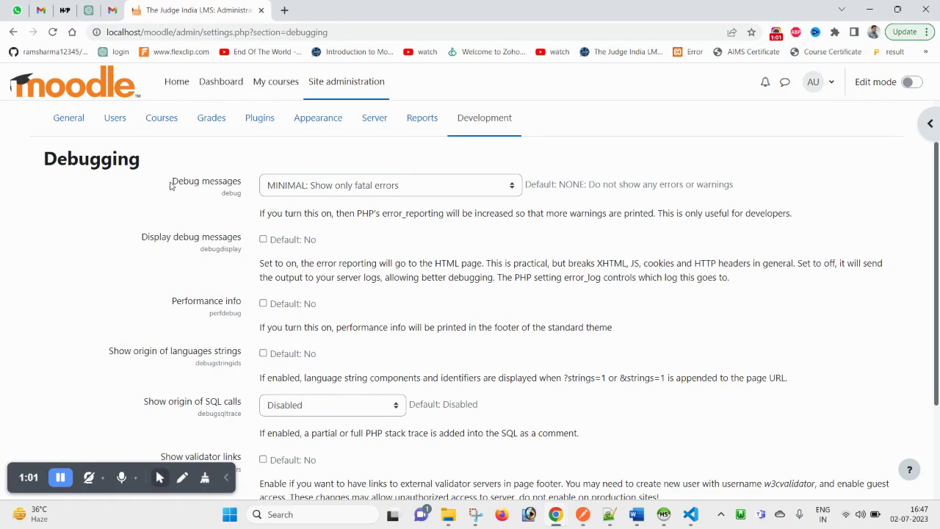
drag(174, 186, 238, 185)
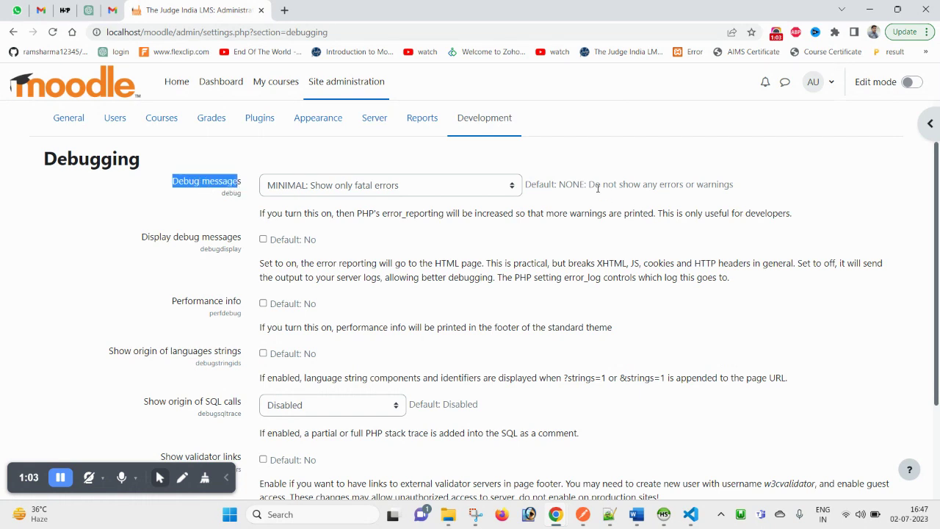
click(440, 189)
click(323, 203)
click(323, 189)
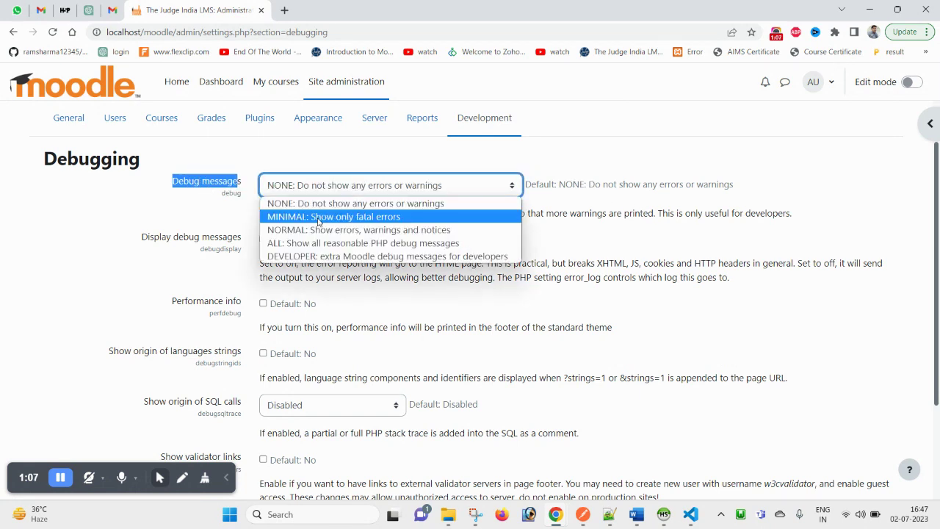
click(319, 217)
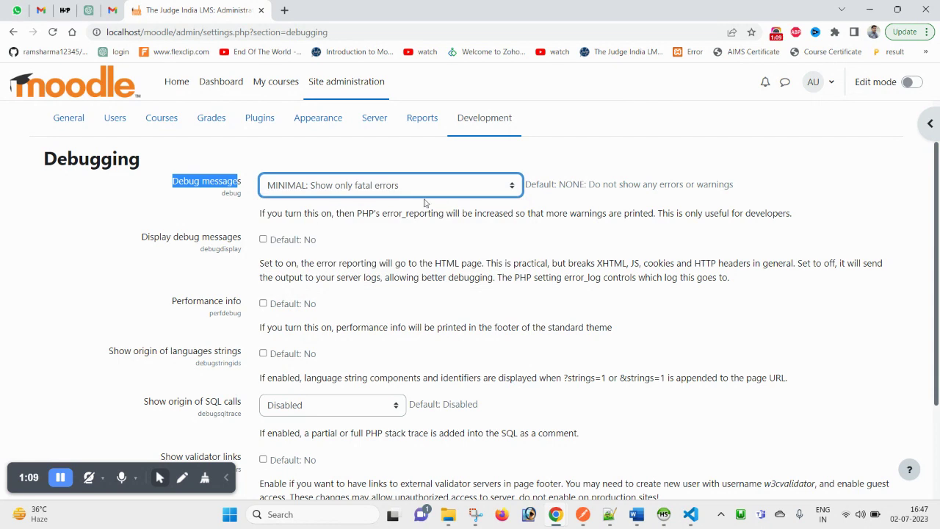
Set Debug messages to "DEVELOPER: extra Moodle debug messages for developers" and save the changes.
click(386, 193)
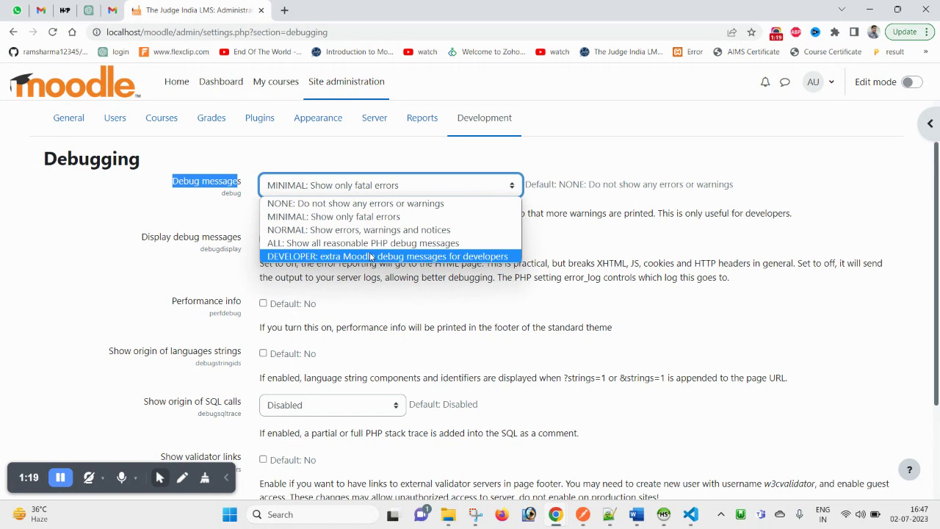
click(416, 257)
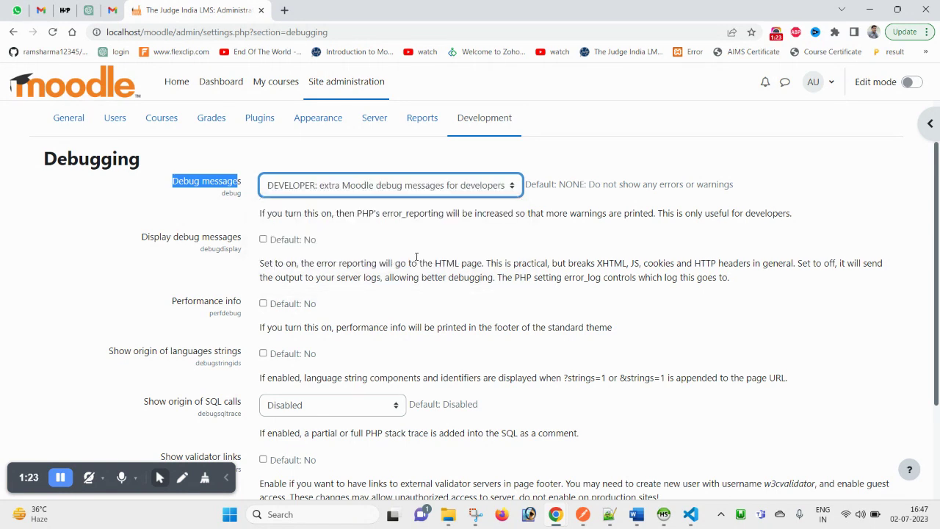
scroll(402, 334, down, 2)
click(310, 436)
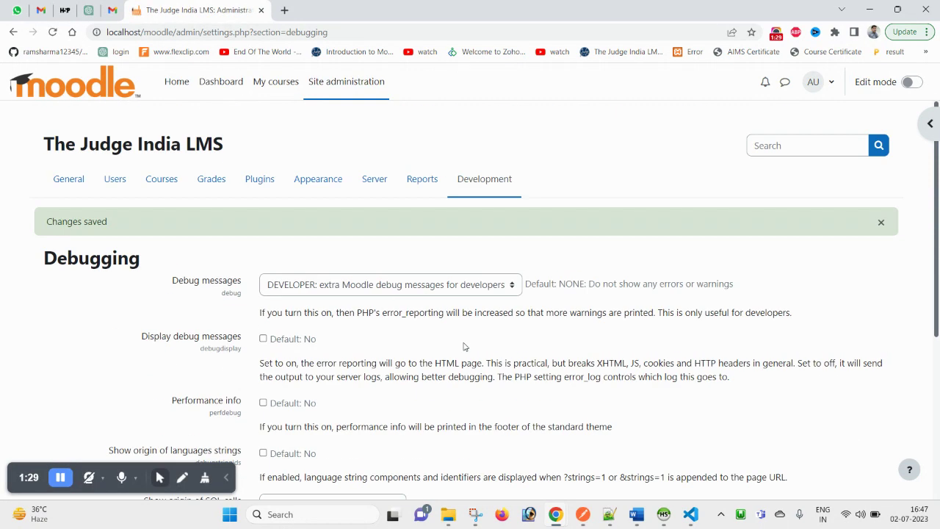
Open the My courses page in a new browser tab and switch to it.
middle_click(269, 86)
key(ctrl+Tab)
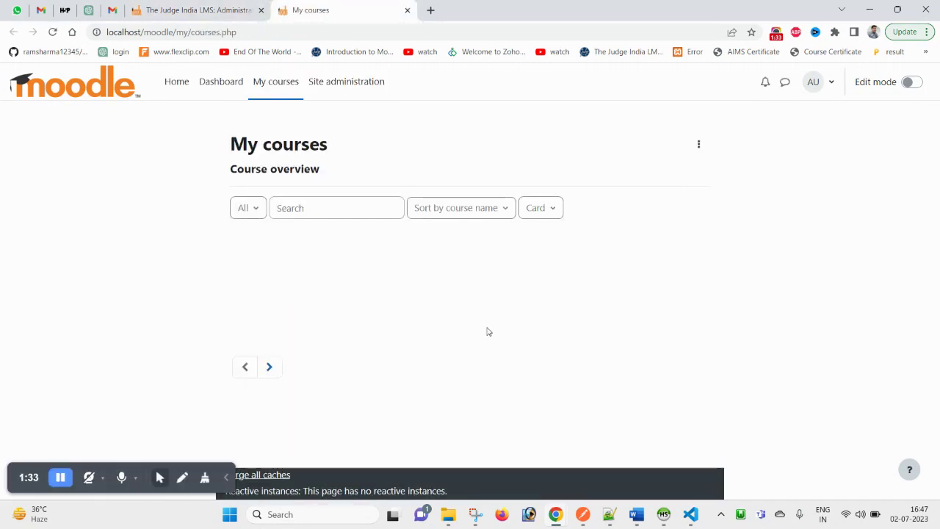
click(202, 8)
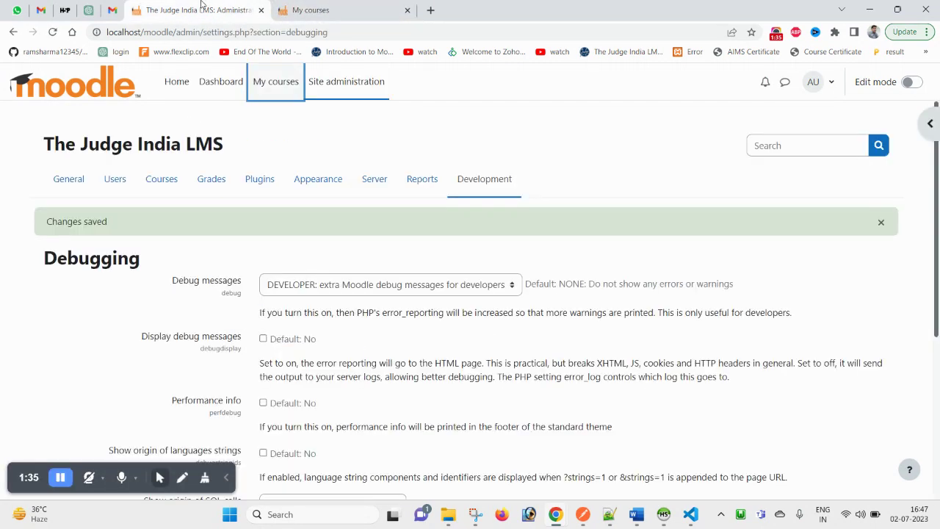
click(316, 11)
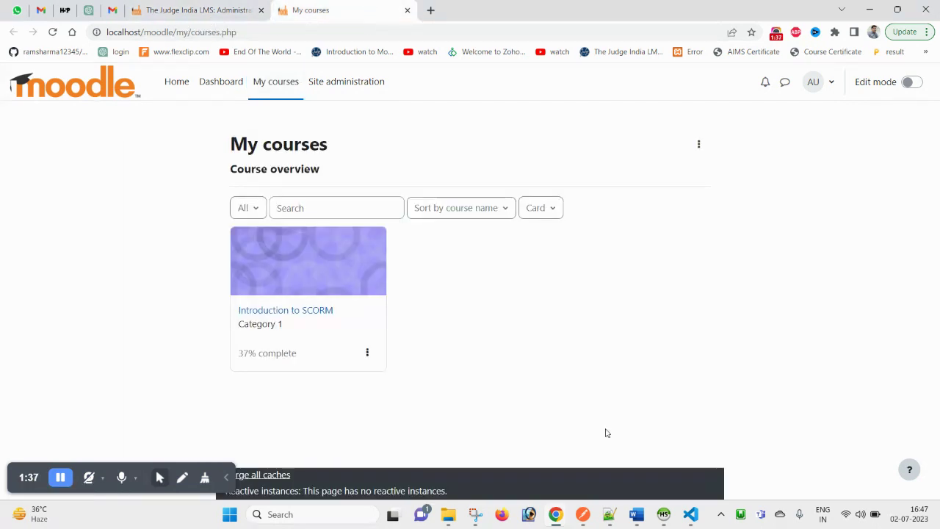
Switch to File Explorer, go to D:\wampp\www\moodle\my, and open index.php in Notepad++.
mouse_move(456, 523)
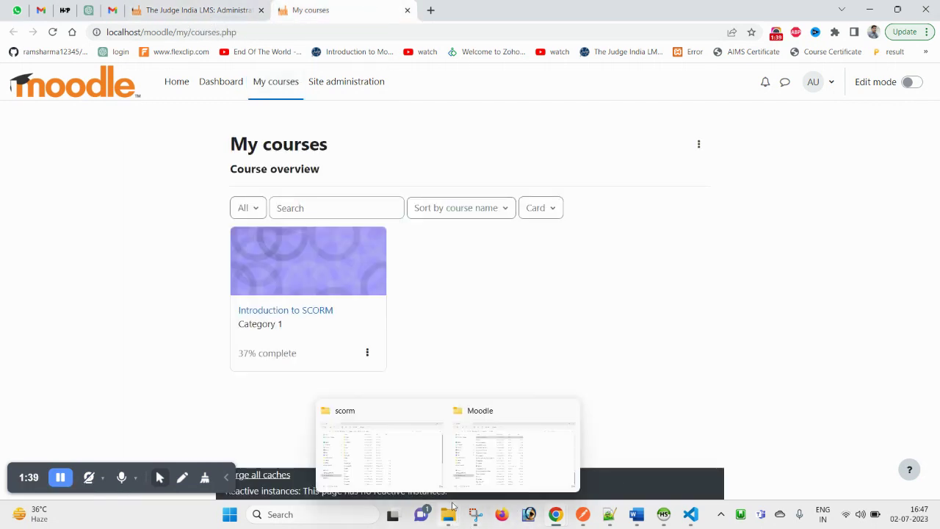
click(400, 448)
click(330, 70)
click(295, 69)
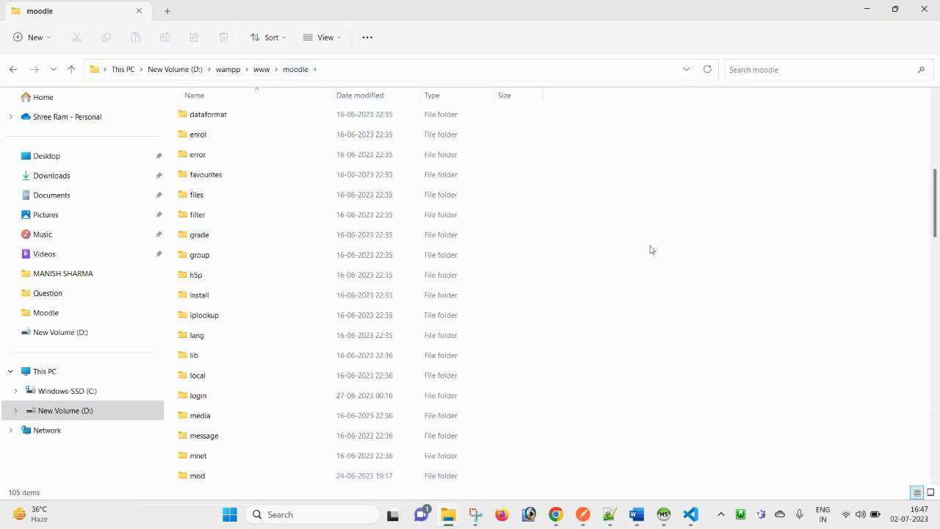
key(Return)
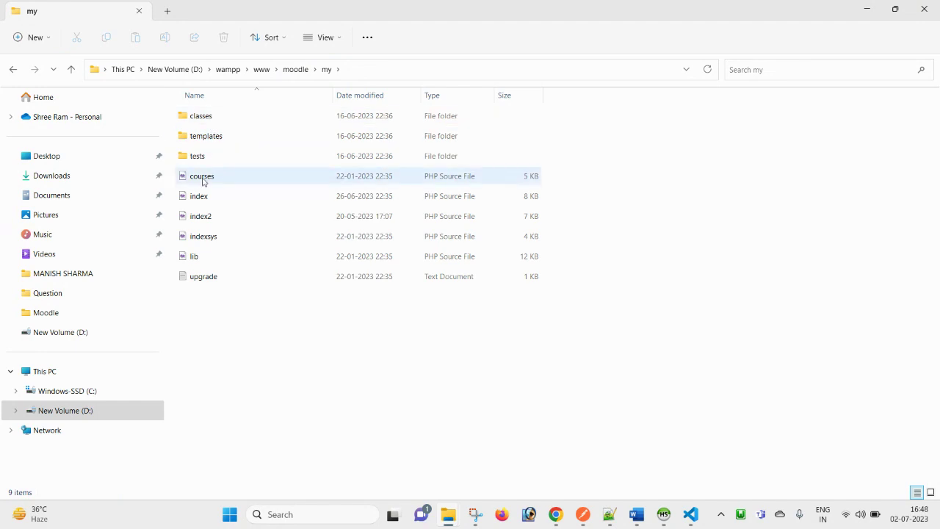
click(202, 217)
click(192, 199)
key(alt+Tab)
drag(191, 202, 157, 369)
key(alt+Tab)
key(alt+Tab)
key(alt+Tab)
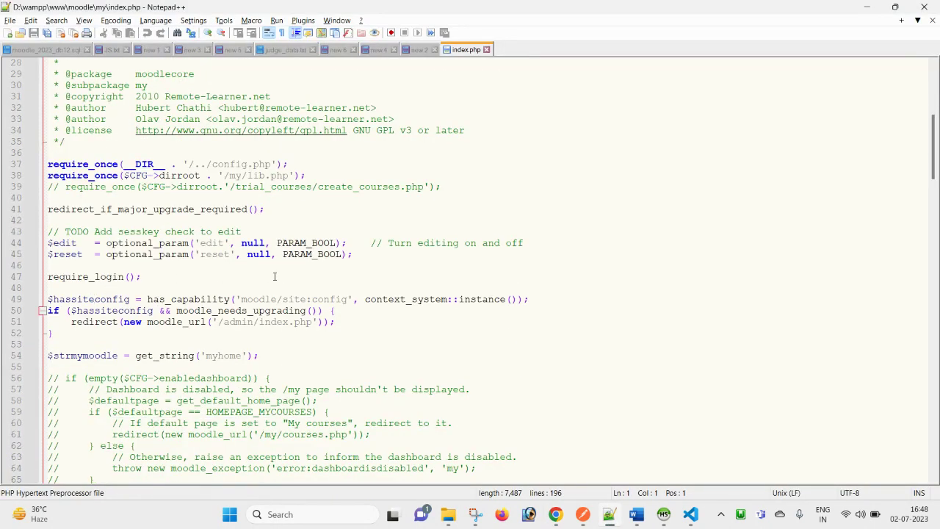
Shorten PARAM_BOOL to PARAM in the $edit parameter on line 44 of index.php and save the file.
drag(277, 243, 336, 243)
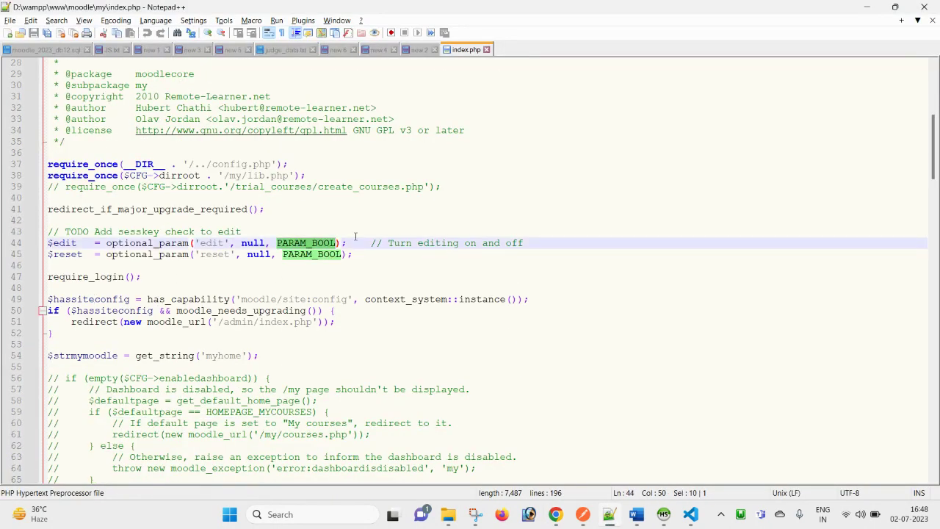
key(Right)
key(BackSpace)
key(BackSpace)
key(BackSpace)
key(BackSpace)
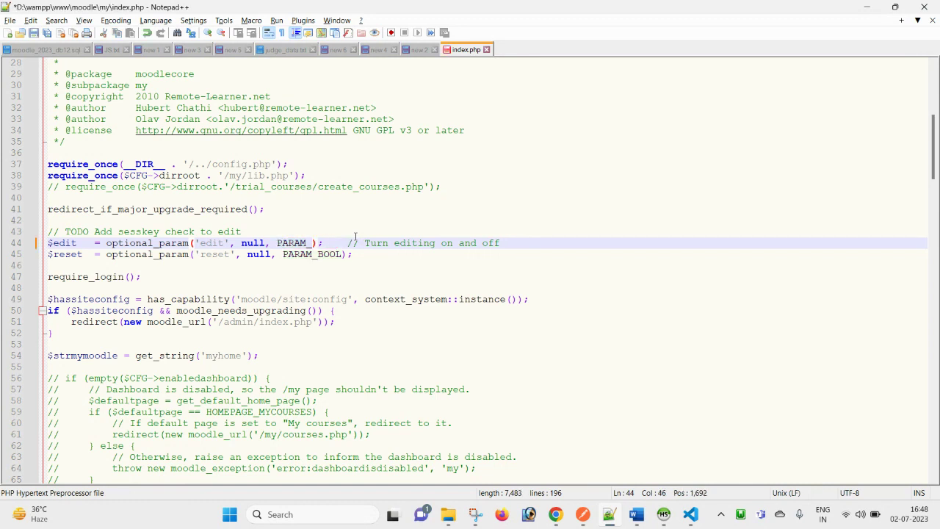
key(BackSpace)
key(ctrl+s)
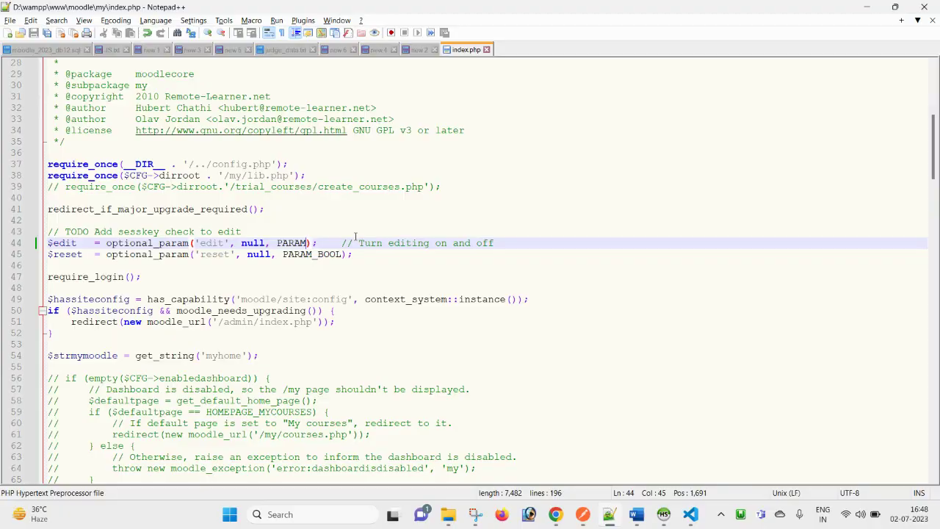
Switch back to Chrome, reload My courses, and open the Dashboard page to test the edited file.
key(alt+Tab)
key(alt+Tab)
key(Tab)
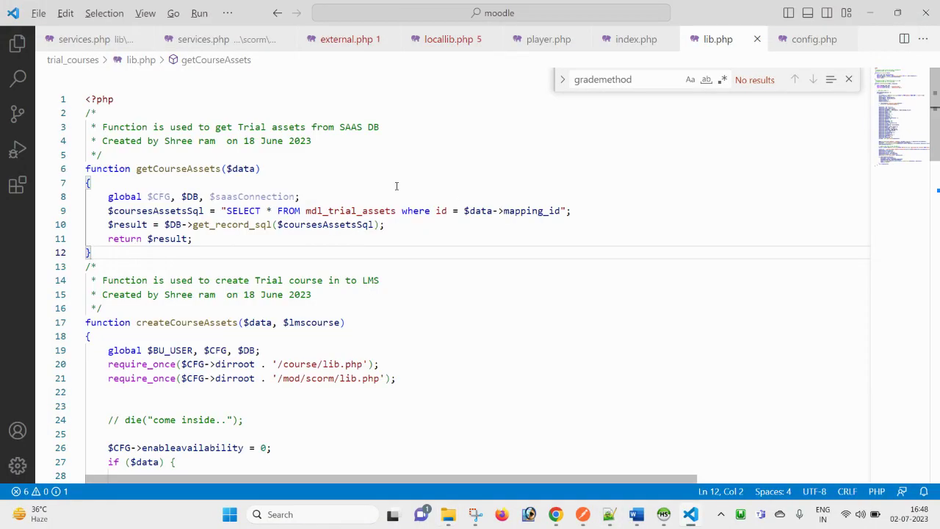
key(alt+Tab)
key(Tab)
key(Tab)
right_click(432, 128)
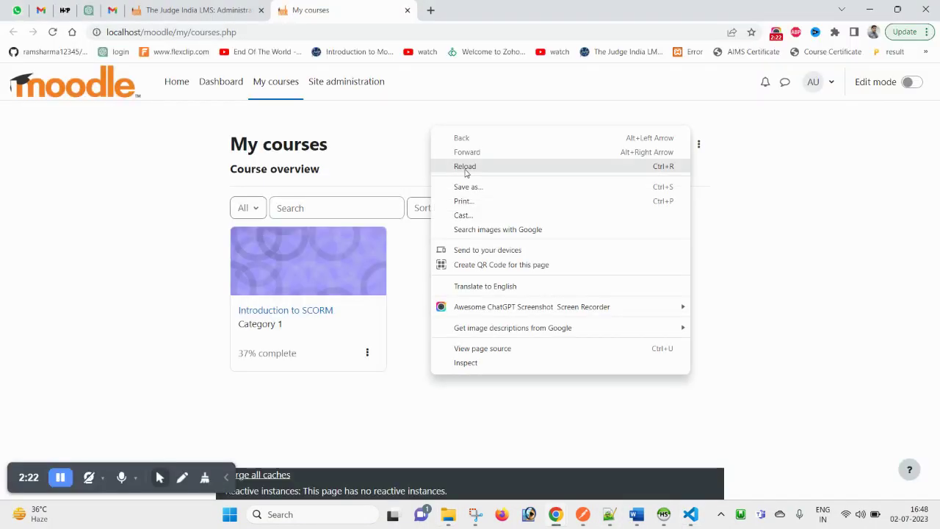
click(465, 168)
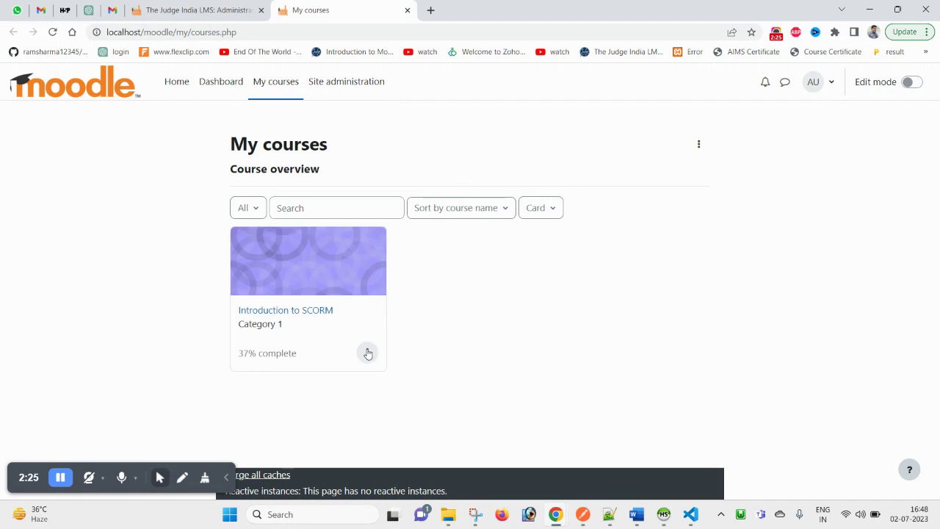
click(217, 88)
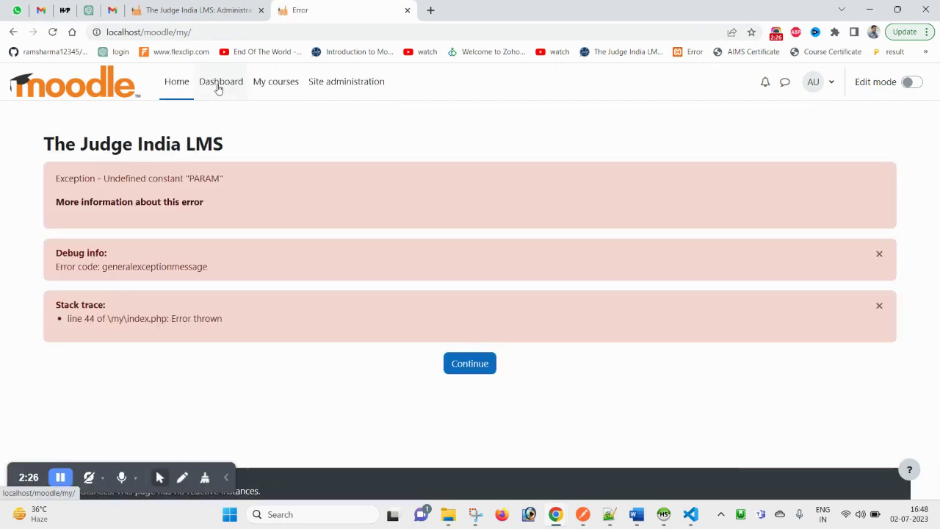
Examine the Dashboard's error page, view the Home page for comparison, and return to the Dashboard.
drag(43, 147, 196, 149)
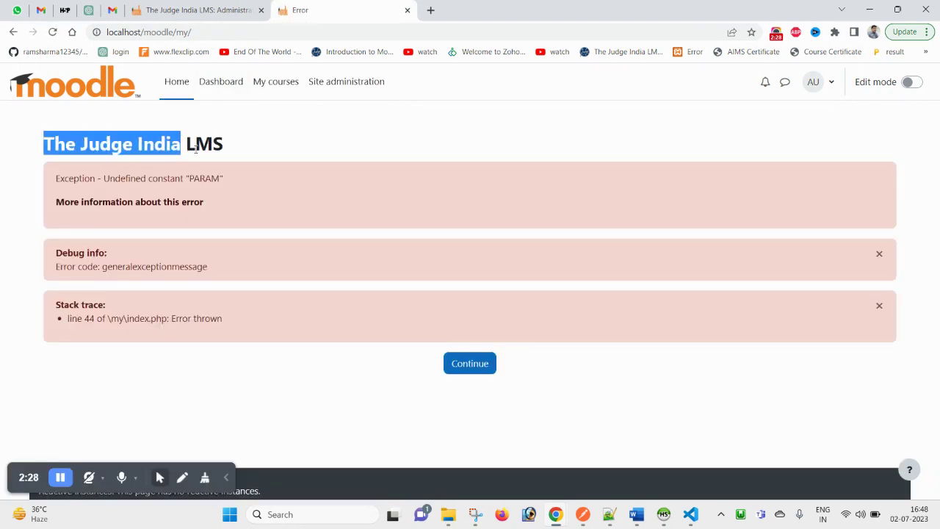
click(367, 147)
click(179, 84)
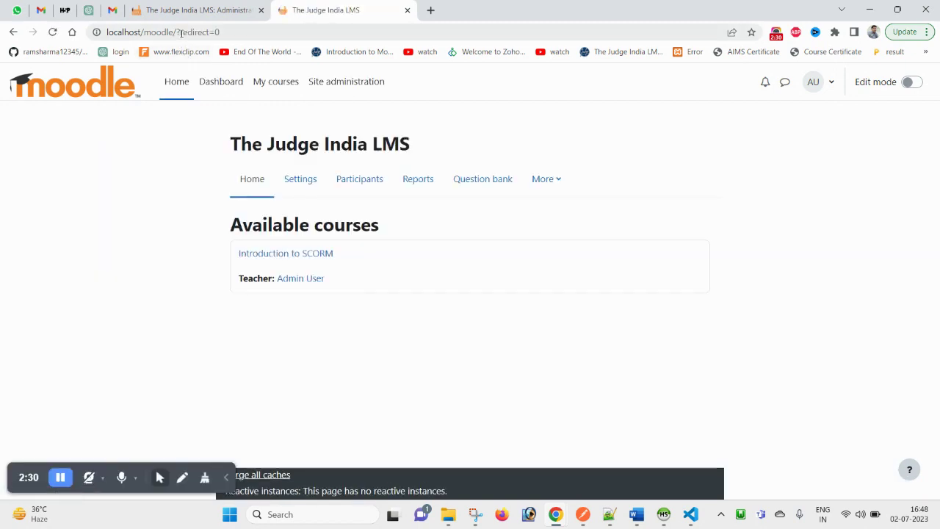
click(220, 83)
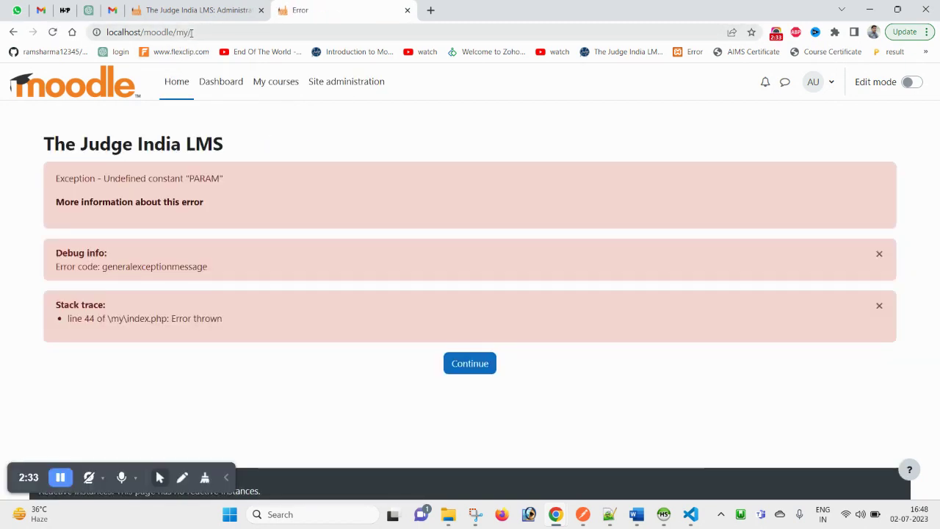
Set Debug messages back to "NONE: Do not show any errors or warnings" on the Debugging page and save.
click(179, 7)
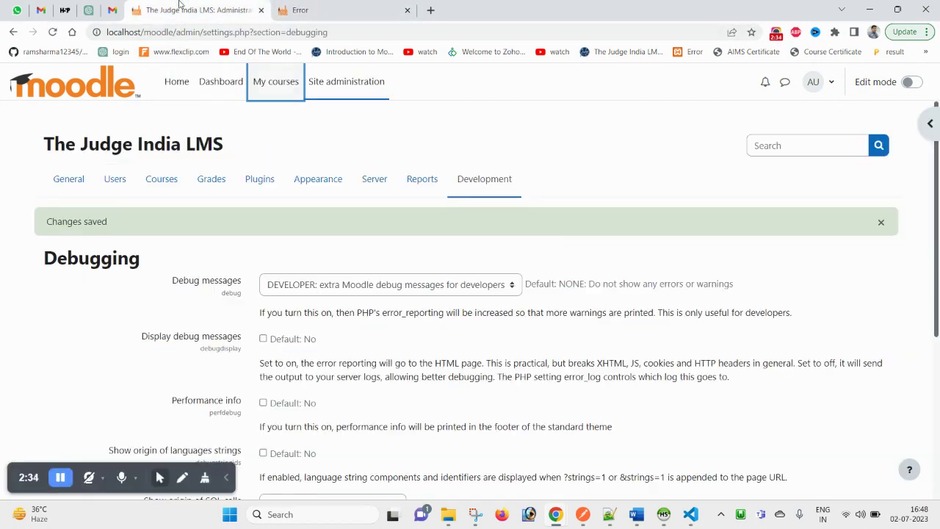
click(358, 286)
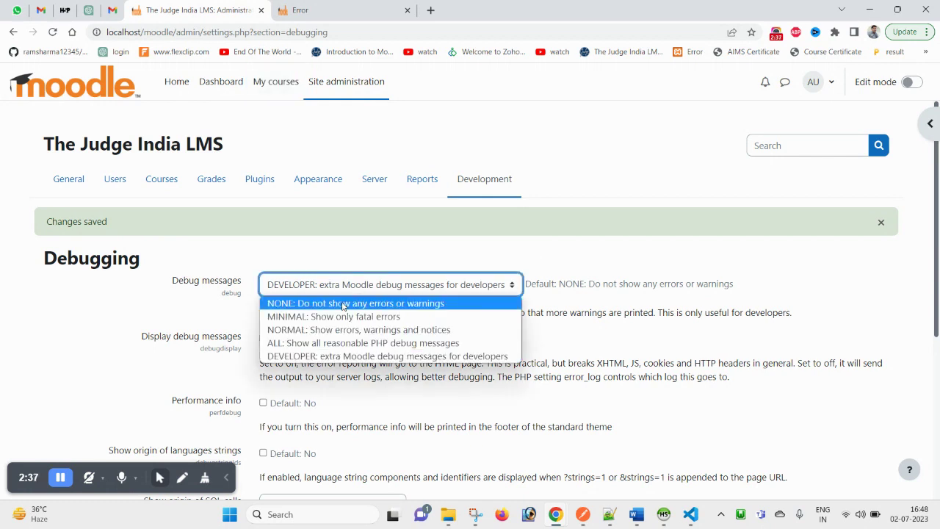
click(344, 301)
scroll(346, 367, down, 4)
click(276, 401)
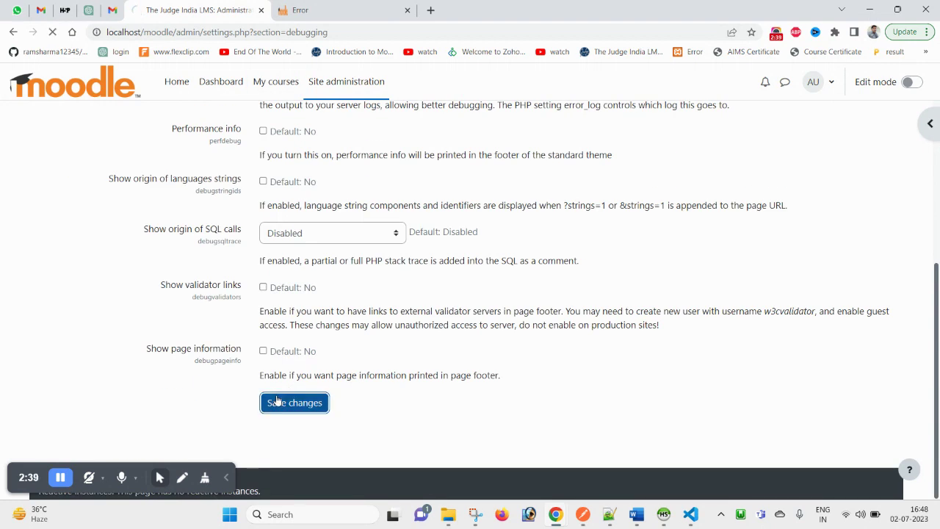
Duplicate the Dashboard's Error tab and reload the copy to check which error details appear.
click(325, 10)
right_click(325, 10)
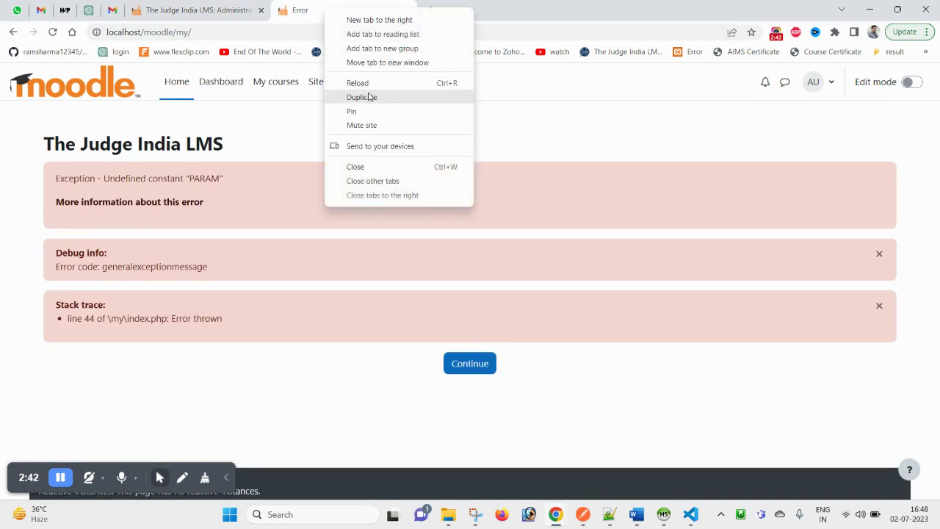
click(369, 97)
right_click(434, 126)
click(461, 167)
drag(293, 216, 52, 169)
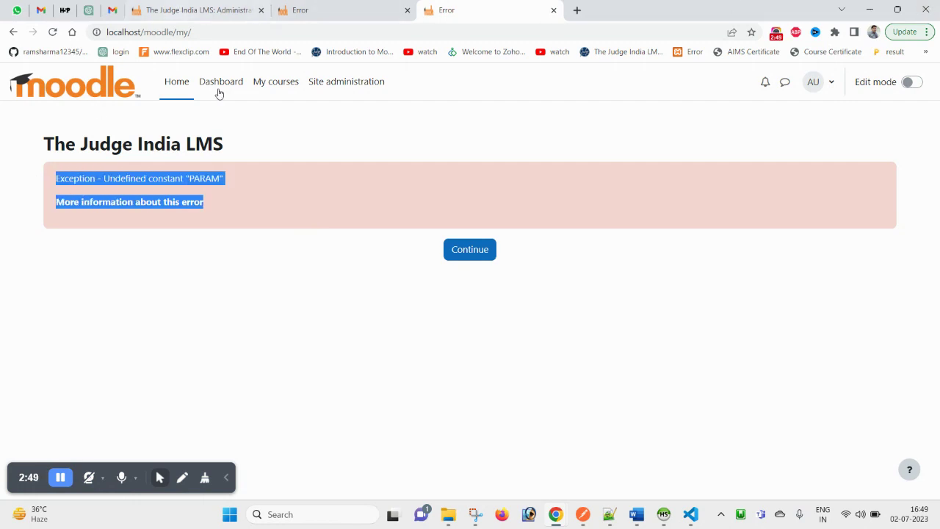
Compare the exception text in the duplicated Error tab with the debug info and stack trace in the original Error tab.
click(317, 180)
drag(298, 228, 57, 176)
click(309, 11)
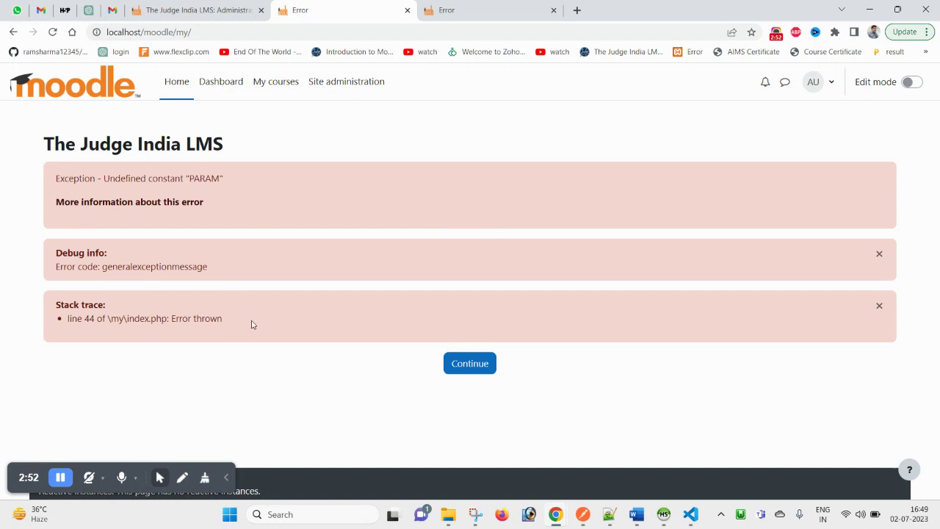
drag(252, 323, 95, 177)
click(244, 158)
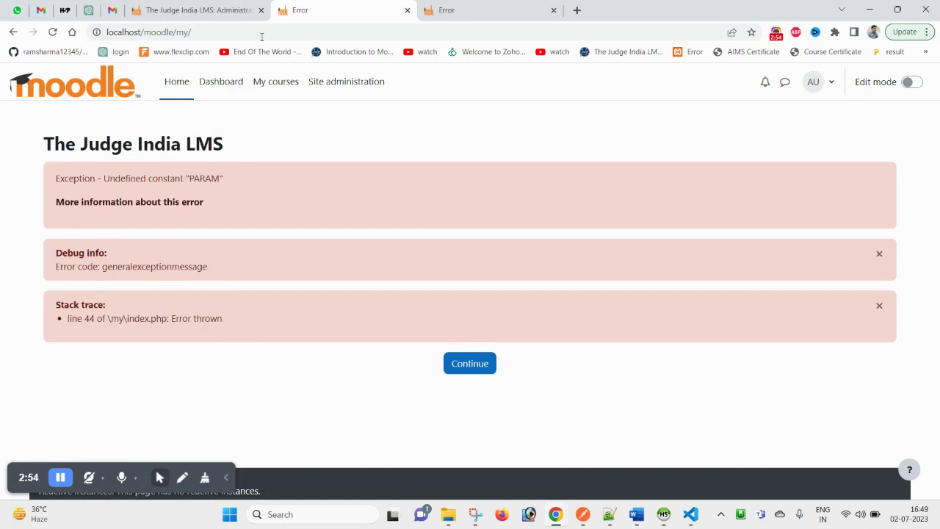
Review the Debug messages options on the Debugging page, then return to the original Error tab and examine its full error output.
click(230, 11)
click(376, 283)
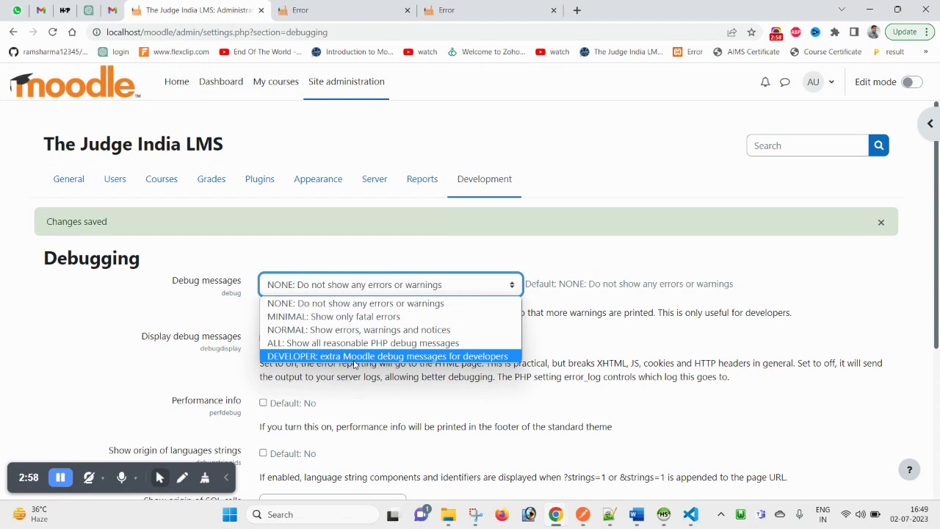
click(360, 9)
drag(254, 327, 165, 171)
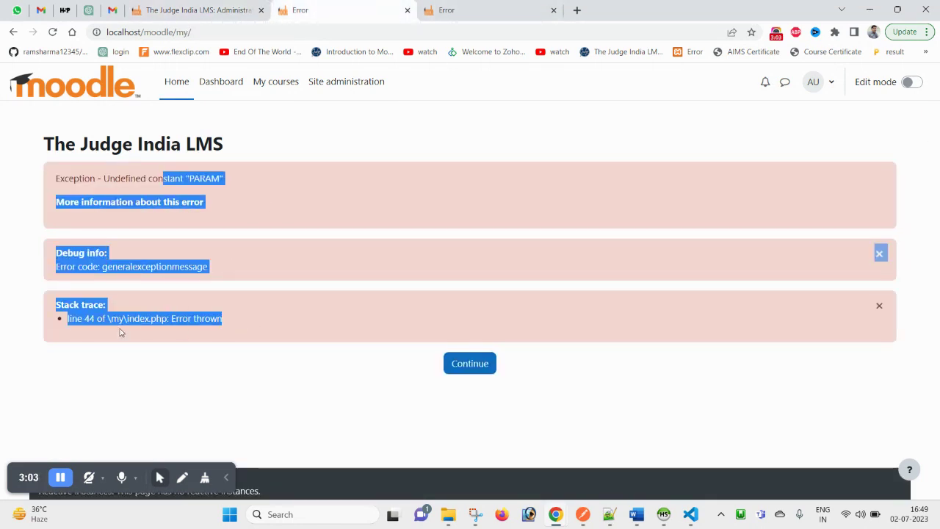
Switch to Notepad++ to inspect the faulty $edit line 44 in my/index.php, then return to the Error page in Chrome.
click(690, 514)
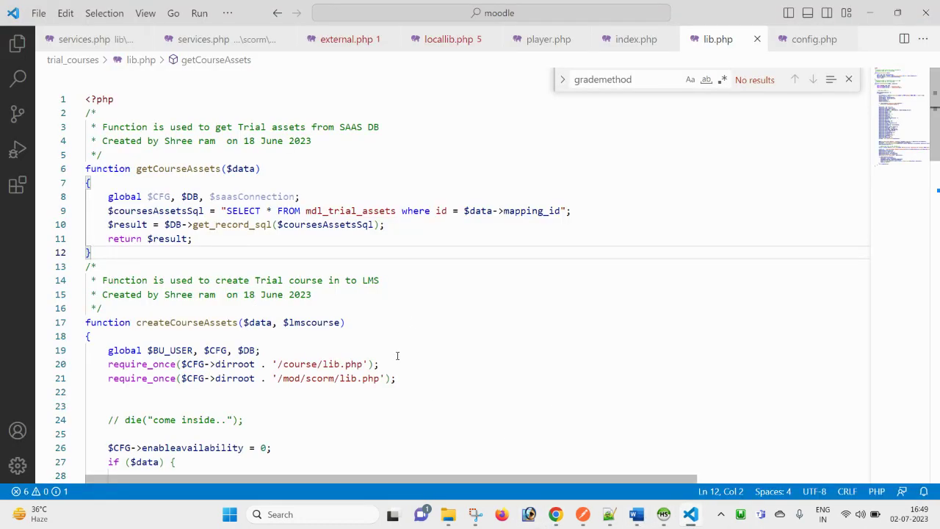
click(606, 511)
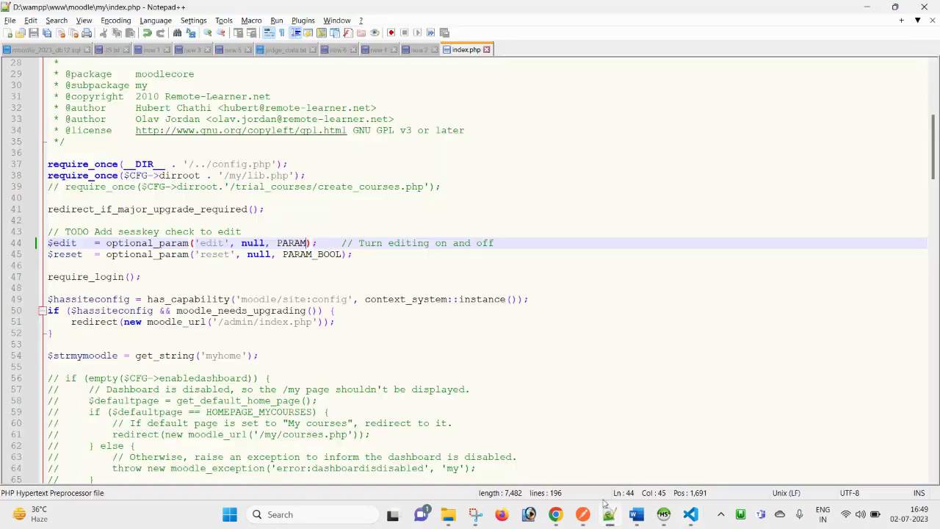
triple_click(57, 243)
key(alt+Tab)
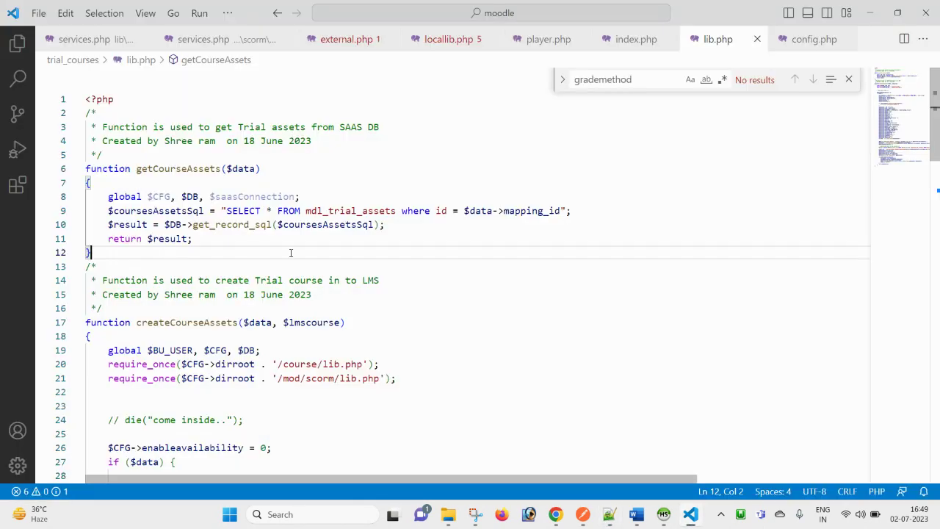
key(alt+Tab)
key(Tab)
click(281, 257)
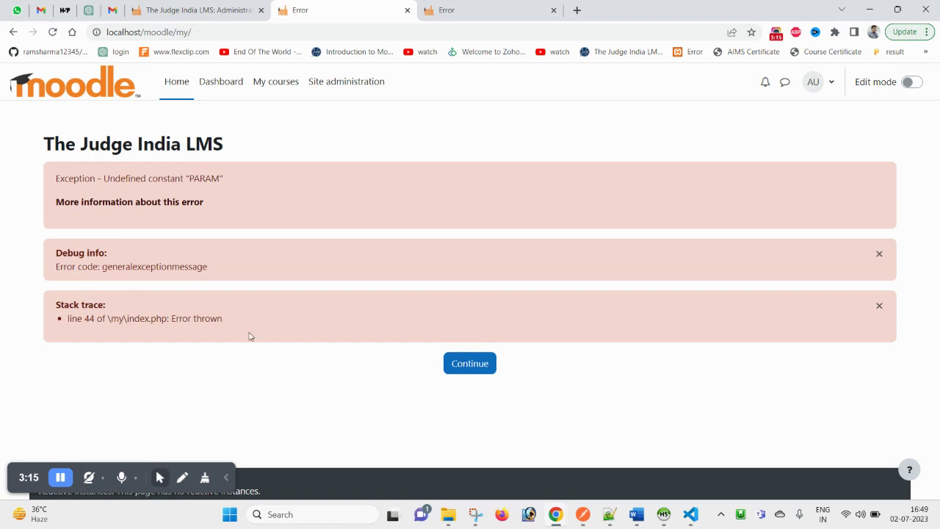
Compare the line number in the detailed stack trace with the error text in the duplicated Error tab.
double_click(89, 318)
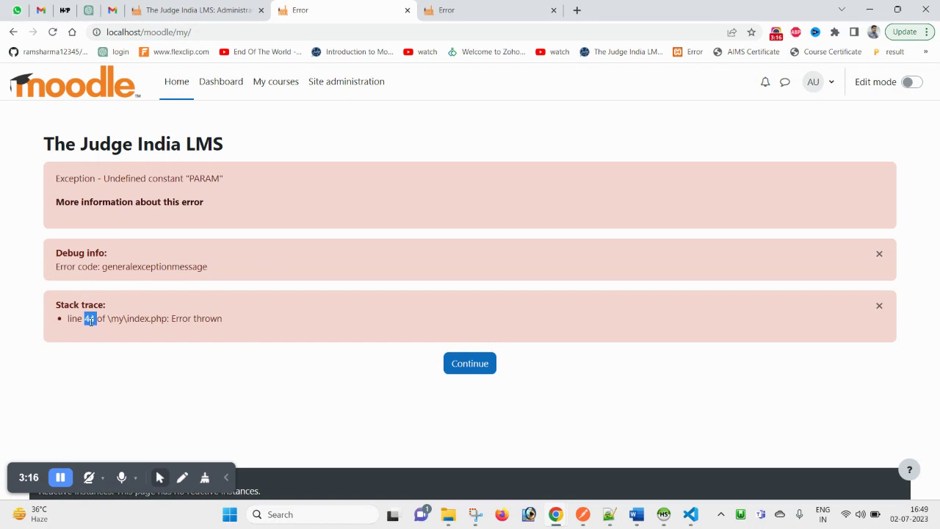
click(458, 5)
click(276, 219)
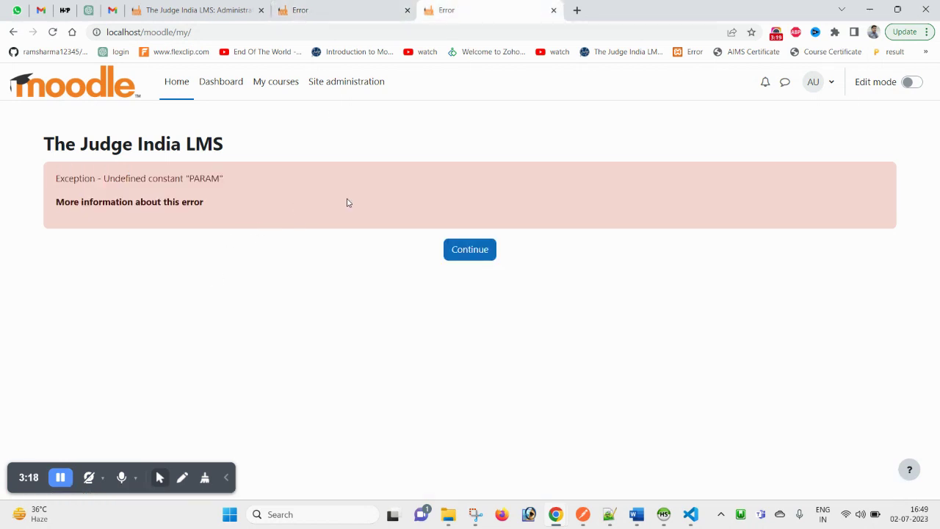
drag(348, 203, 39, 184)
double_click(56, 179)
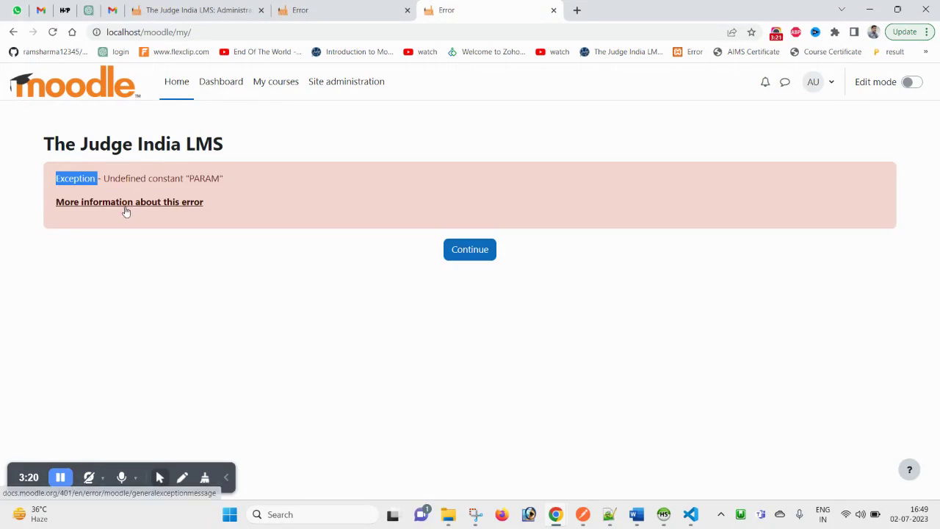
click(169, 219)
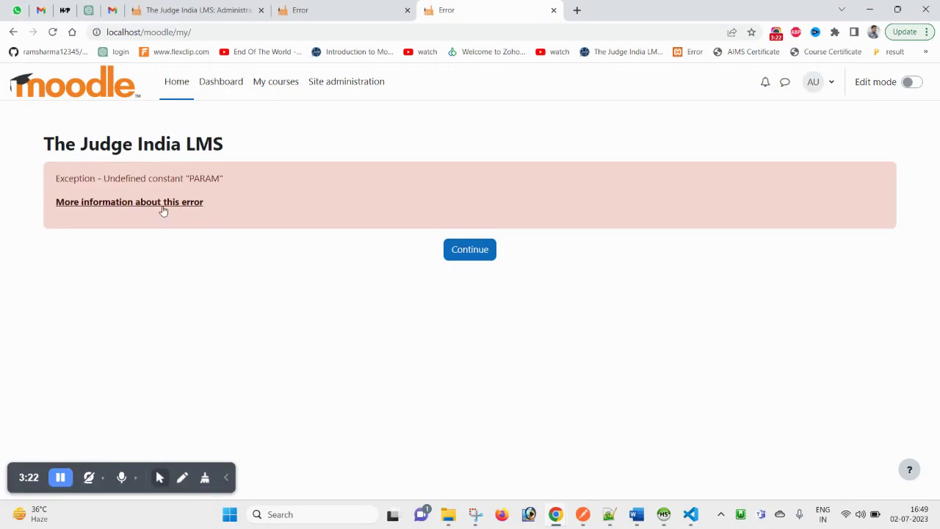
click(351, 9)
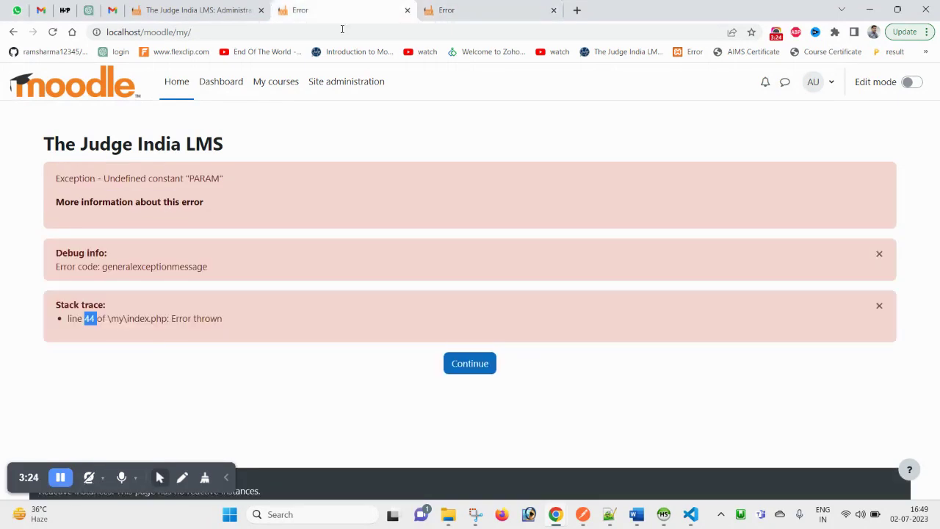
Open the Debugging page from Site administration, set Debug messages to "NORMAL: Show errors, warnings and notices" and save.
click(345, 86)
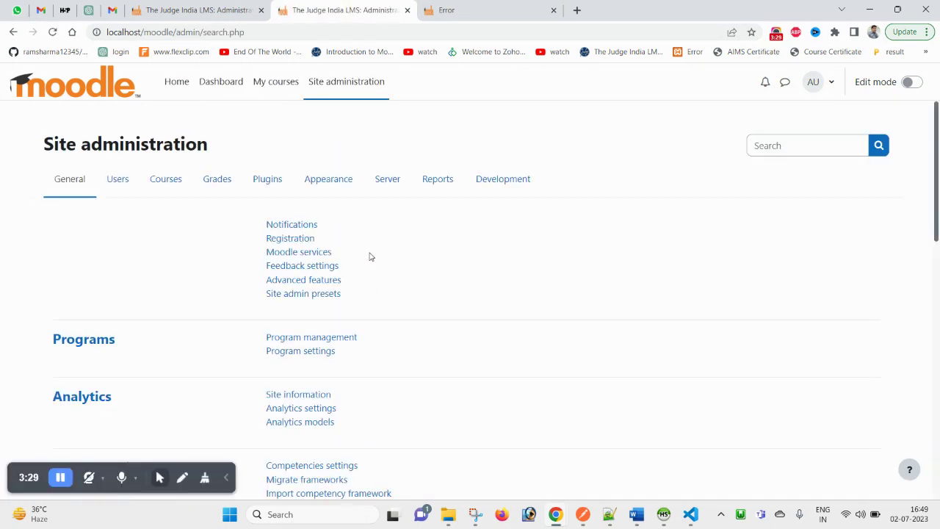
click(498, 181)
click(294, 226)
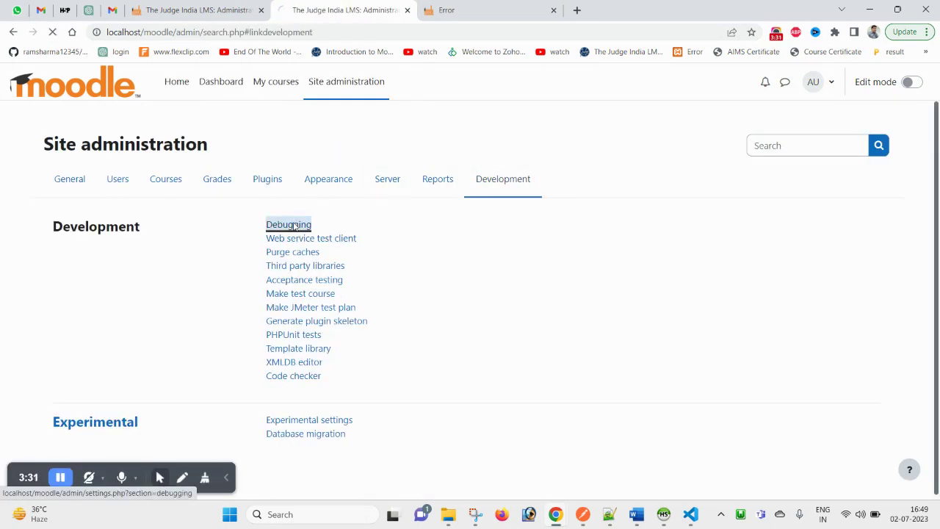
click(341, 248)
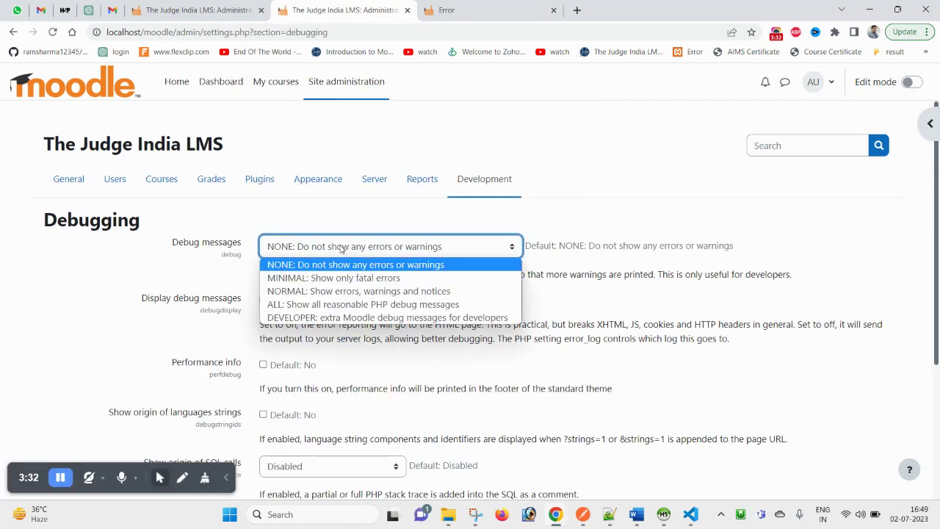
click(331, 290)
scroll(477, 387, down, 3)
click(294, 440)
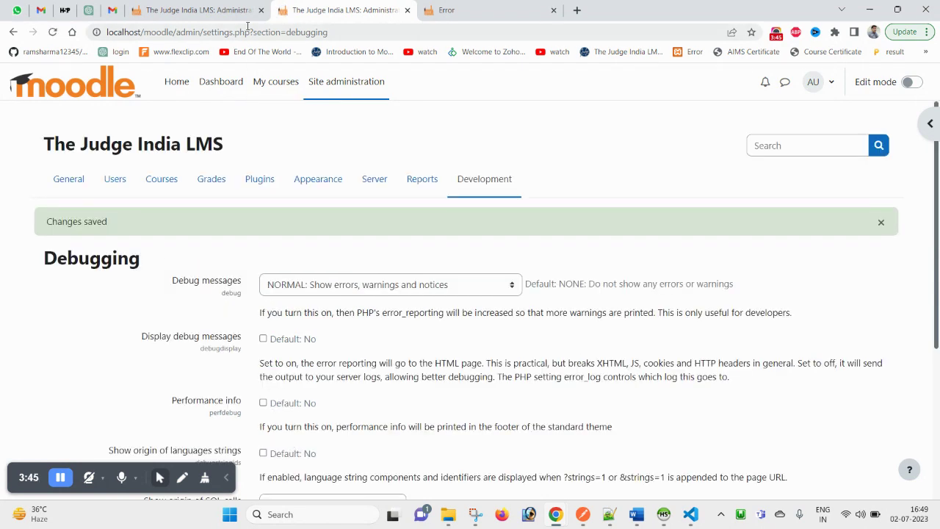
Reload the remaining Dashboard Error tab and examine the error output at the NORMAL debug level.
key(ctrl+shift+Tab)
click(295, 9)
click(522, 7)
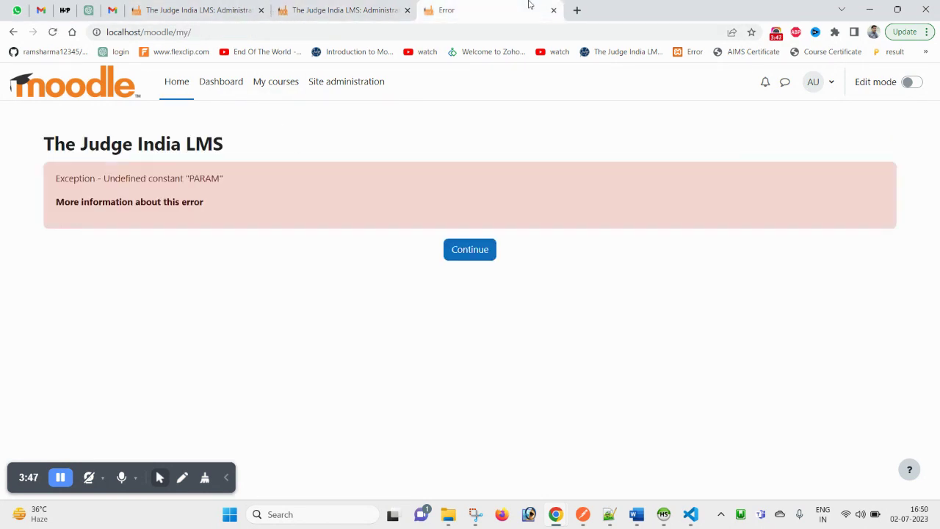
right_click(387, 123)
click(416, 163)
drag(265, 205, 66, 167)
click(252, 161)
Set Debug messages to "ALL: Show all reasonable PHP debug messages" on the Debugging page and save.
click(327, 9)
click(360, 287)
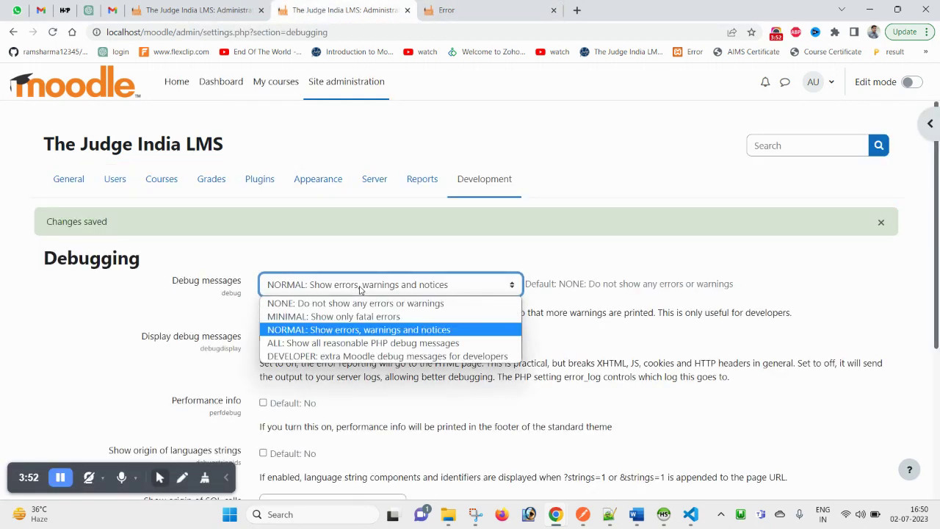
click(342, 343)
scroll(296, 414, down, 3)
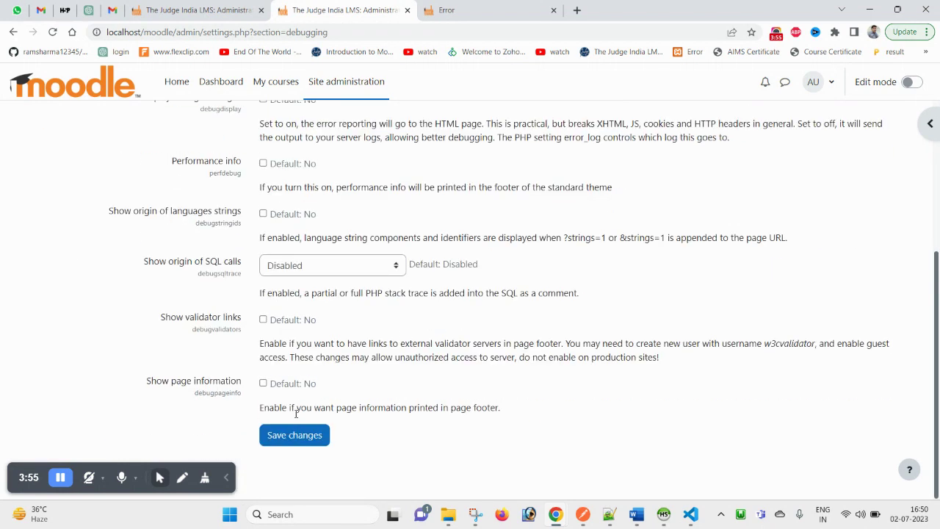
click(297, 436)
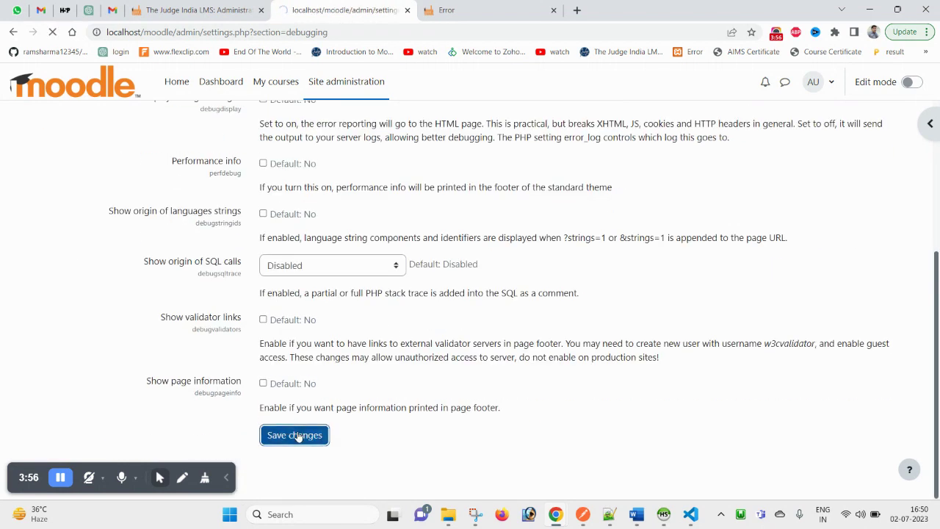
Reload the Dashboard's Error page and examine the error output at the ALL debug level.
click(489, 9)
right_click(473, 141)
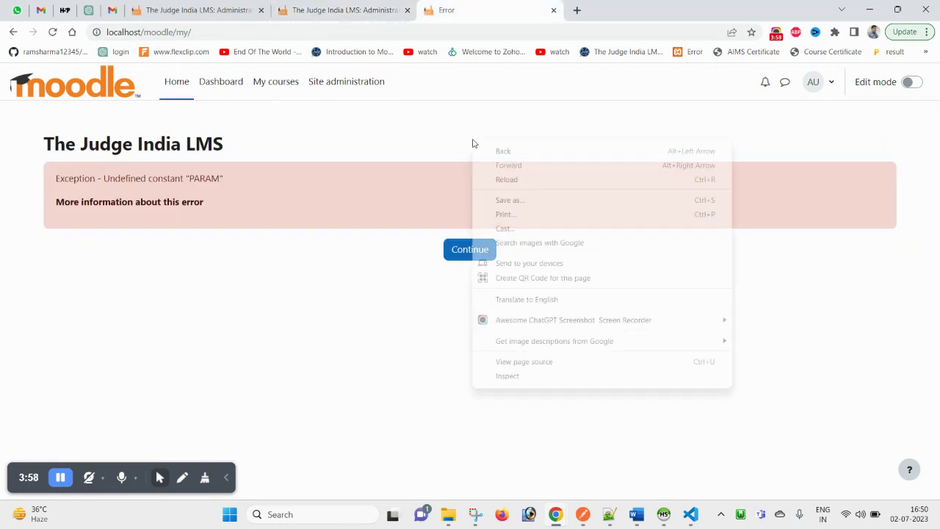
click(507, 180)
drag(235, 220, 68, 178)
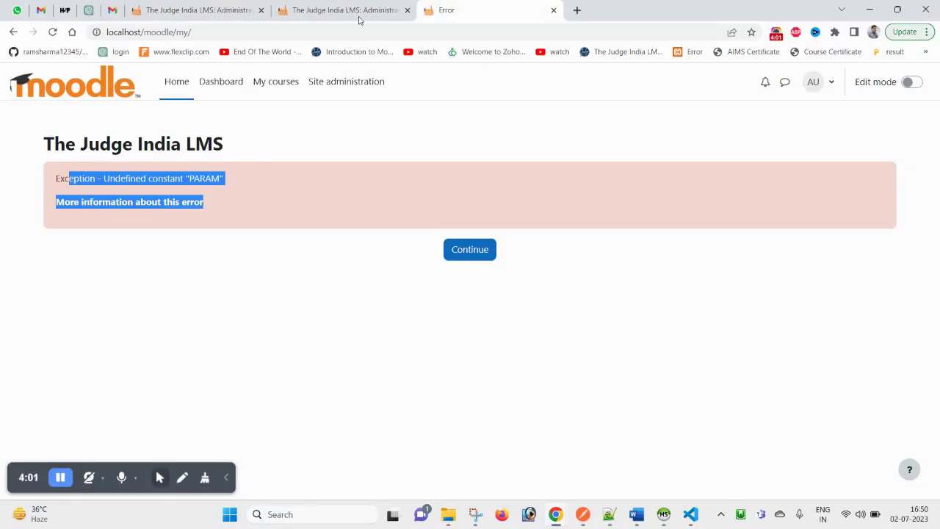
Set Debug messages to "DEVELOPER: extra Moodle debug messages for developers" on the Debugging page and save.
click(359, 11)
click(314, 229)
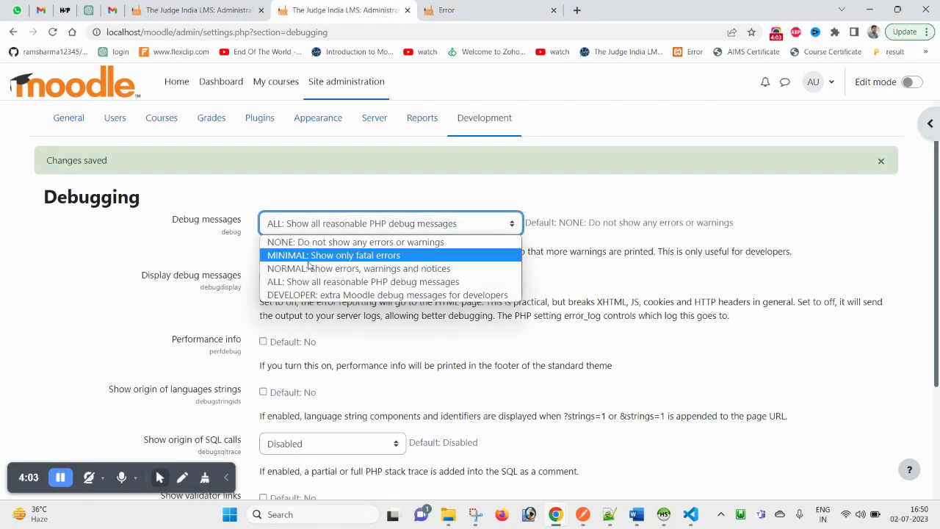
click(308, 295)
scroll(293, 367, down, 3)
click(294, 434)
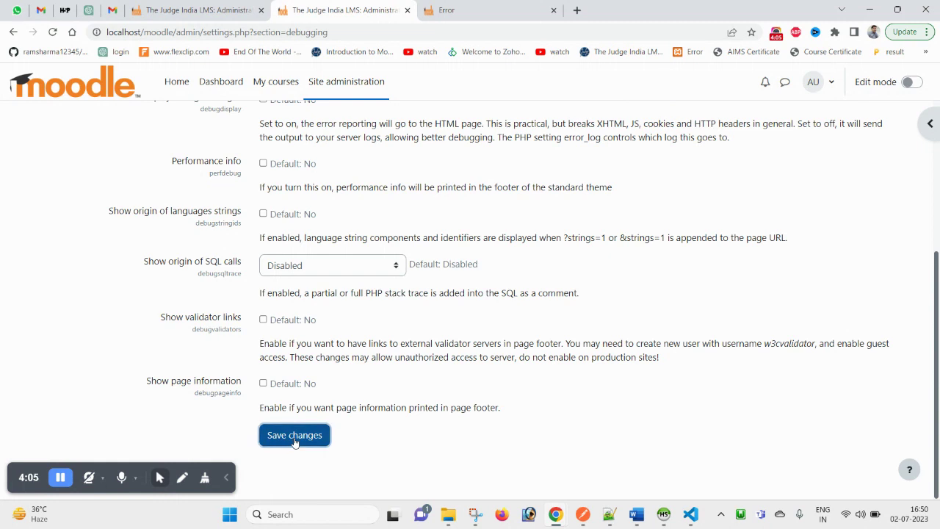
Reload the Dashboard's Error page and examine the error message, debug info and stack trace at the DEVELOPER level.
click(467, 10)
right_click(480, 111)
click(509, 153)
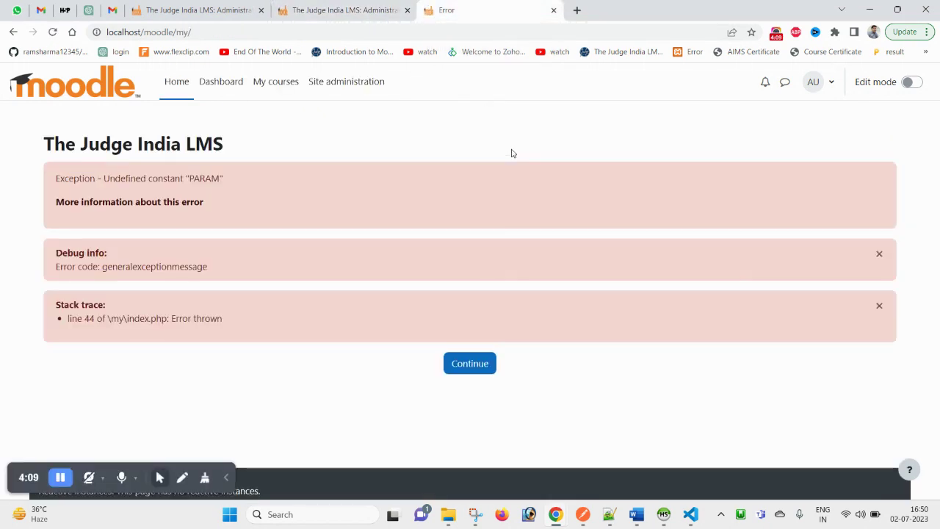
mouse_move(254, 336)
mouse_down()
mouse_move(232, 237)
mouse_move(243, 157)
mouse_up()
click(264, 163)
double_click(92, 304)
drag(222, 319, 171, 319)
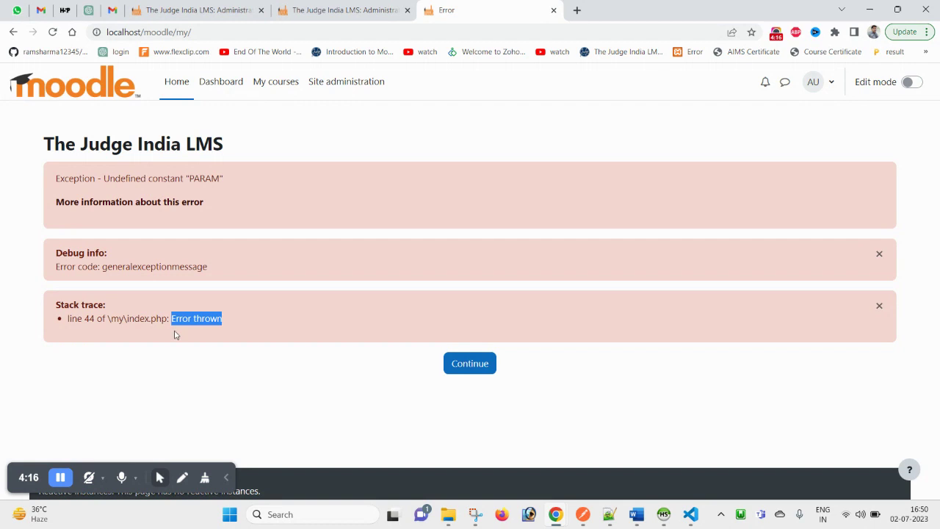
click(221, 253)
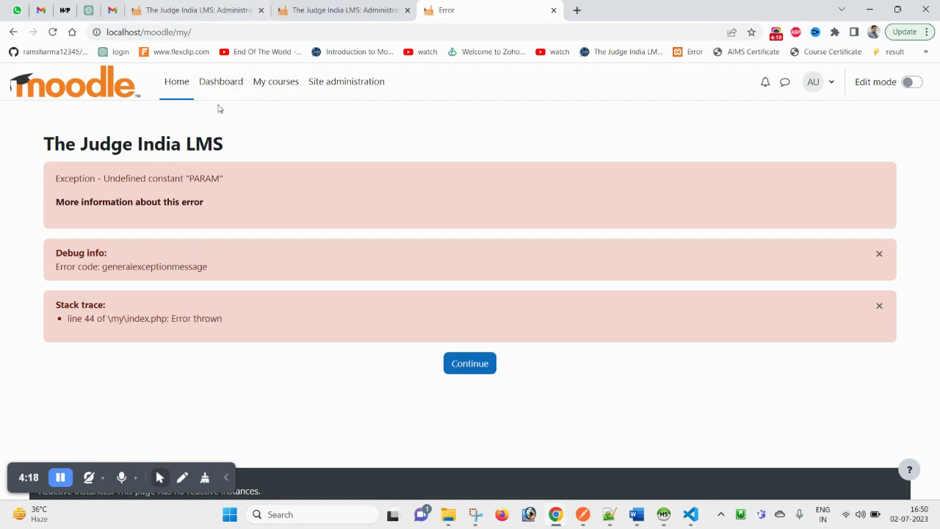
Return to the Debugging page and review the available Debug messages levels without changing the selection.
click(307, 5)
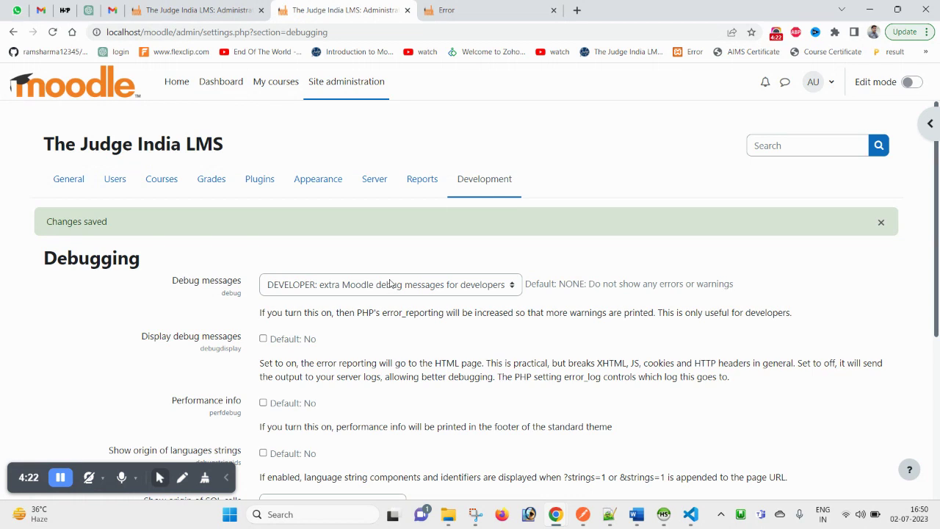
scroll(387, 277, down, 2)
click(364, 163)
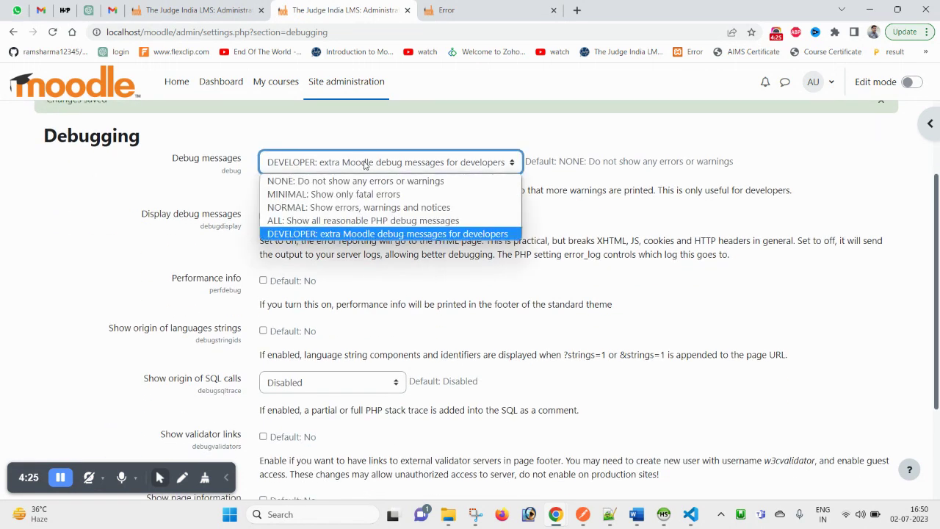
click(378, 132)
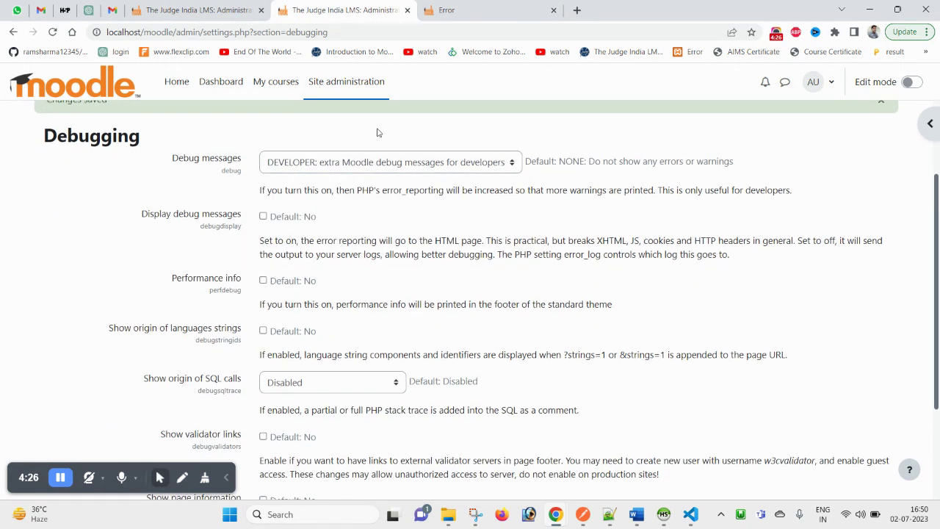